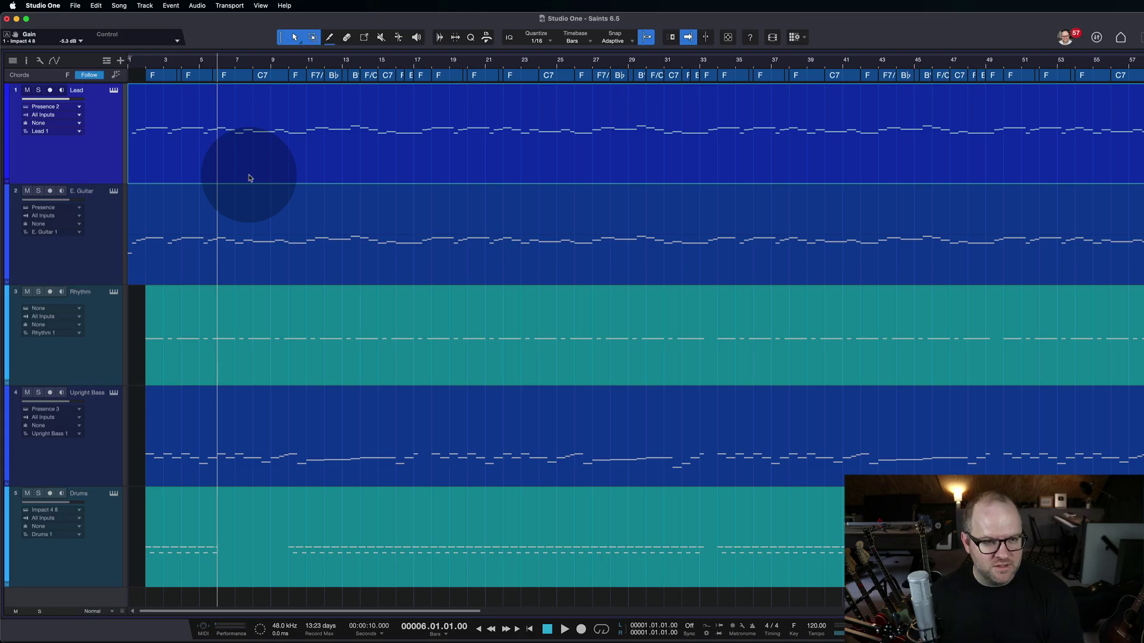
Step: Open the Lead part in the score editor and turn on chord display for its staff
double_click(232, 150)
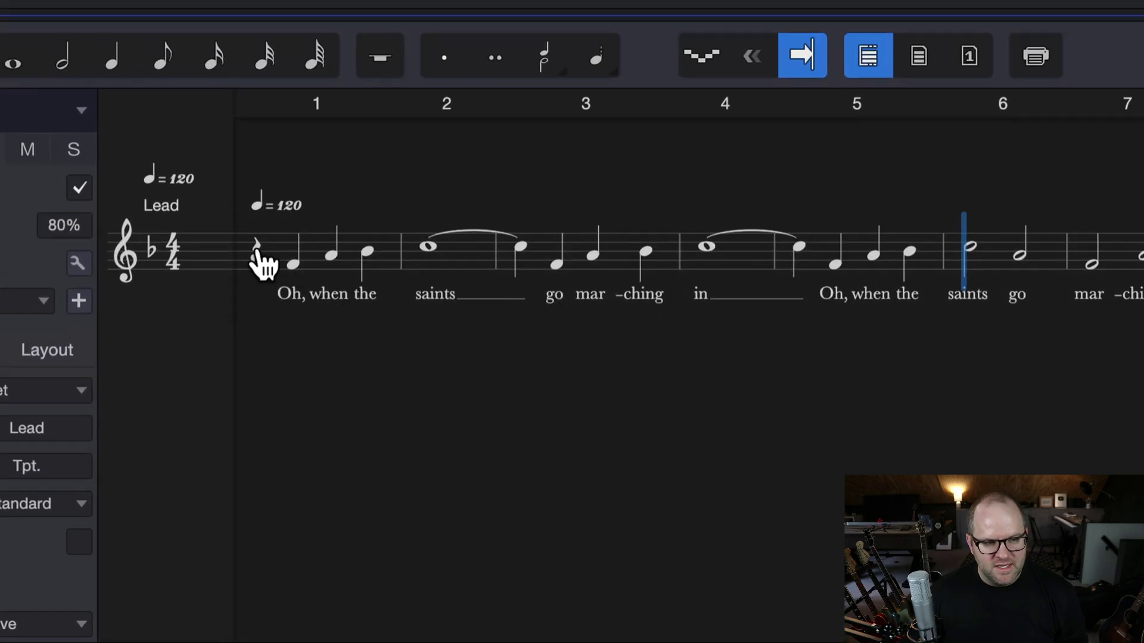
click(298, 260)
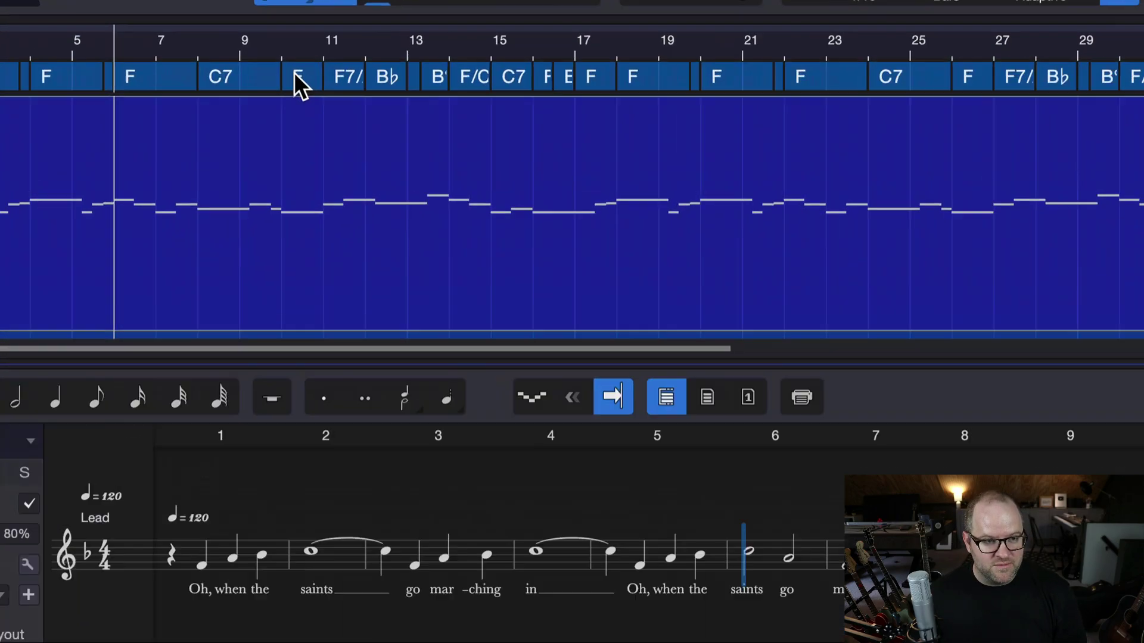
click(319, 75)
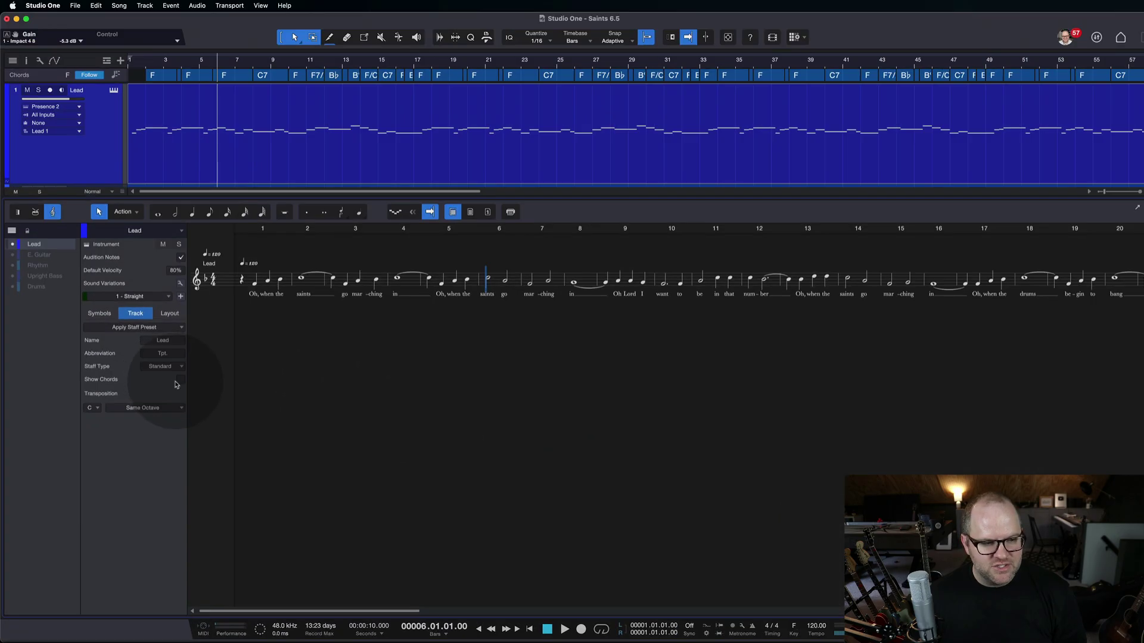
click(180, 380)
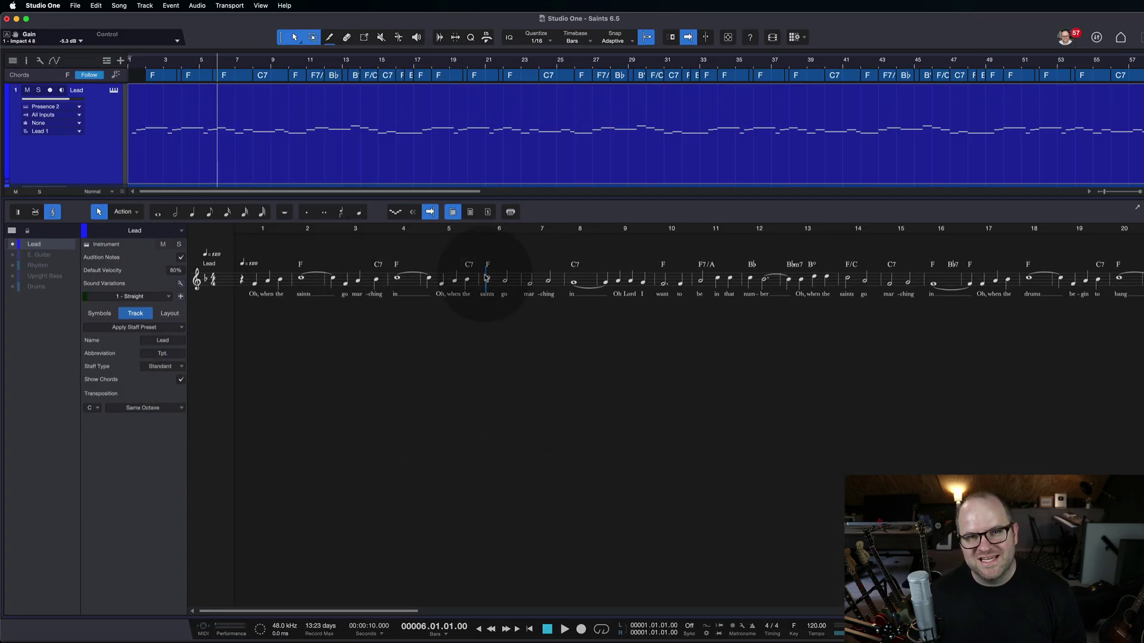
scroll(563, 318, right, 10)
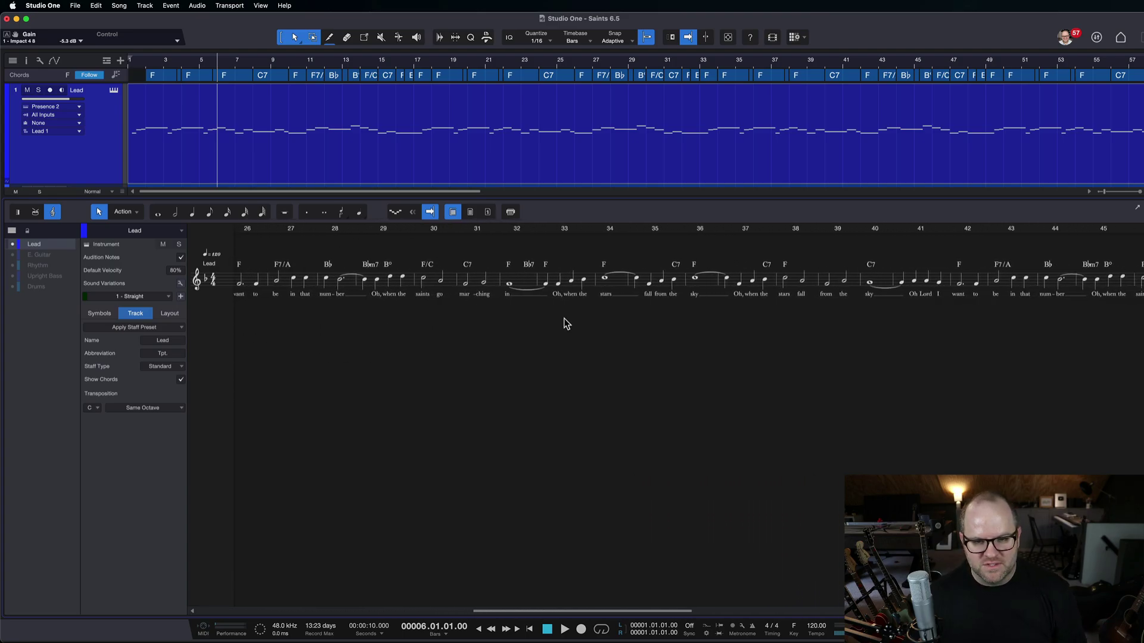
scroll(564, 324, left, 12)
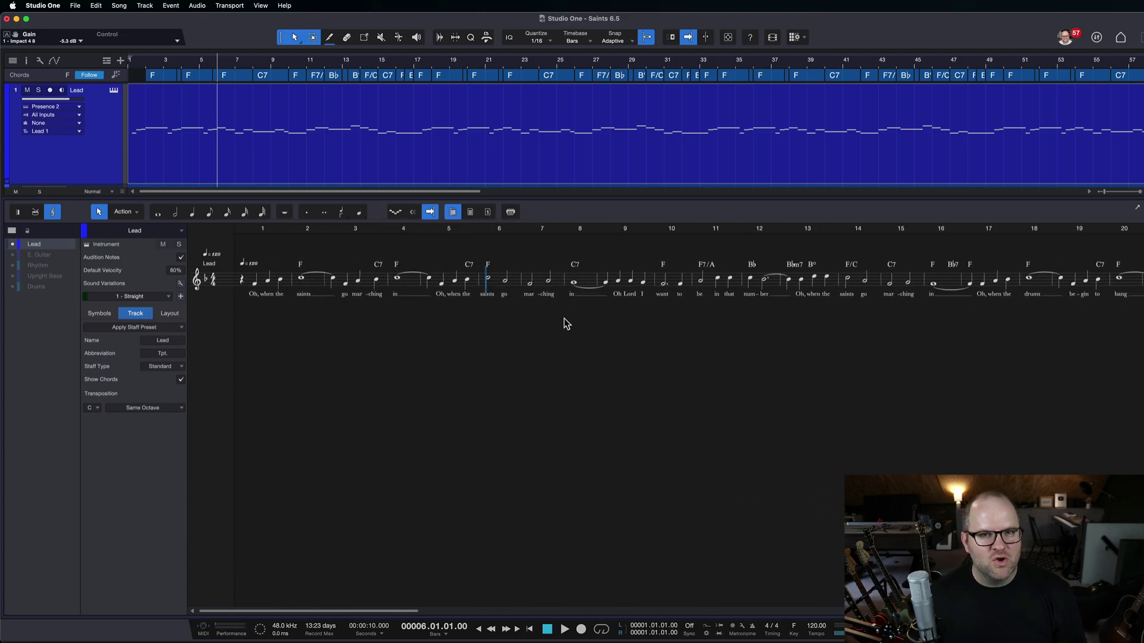
Step: Print the Lead score as a PDF opened in Preview
click(510, 216)
click(801, 325)
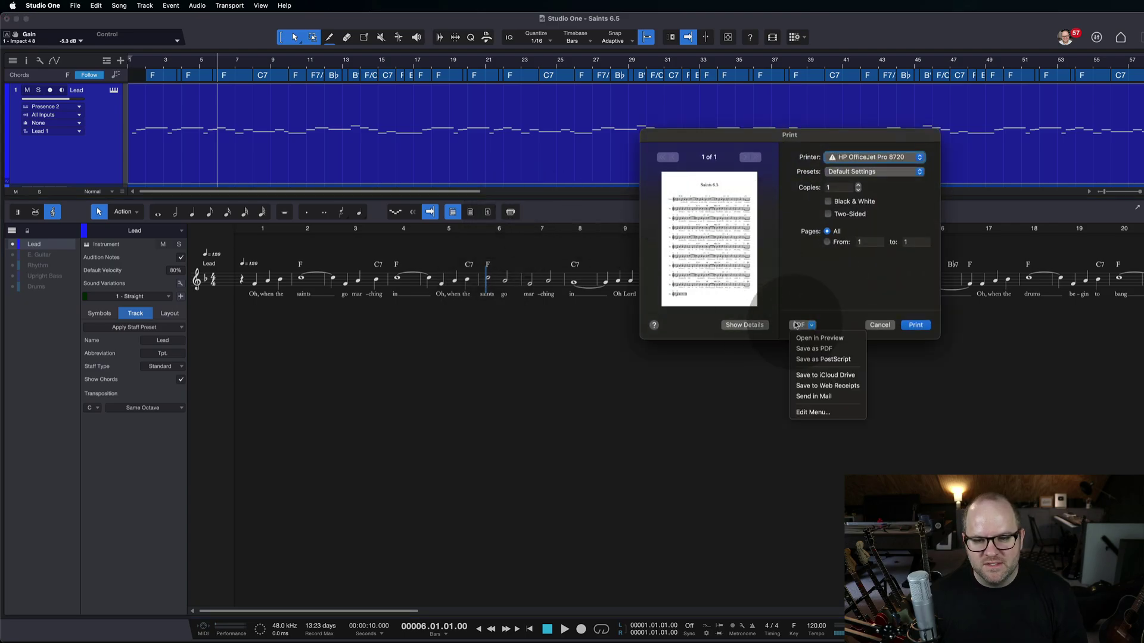
click(802, 338)
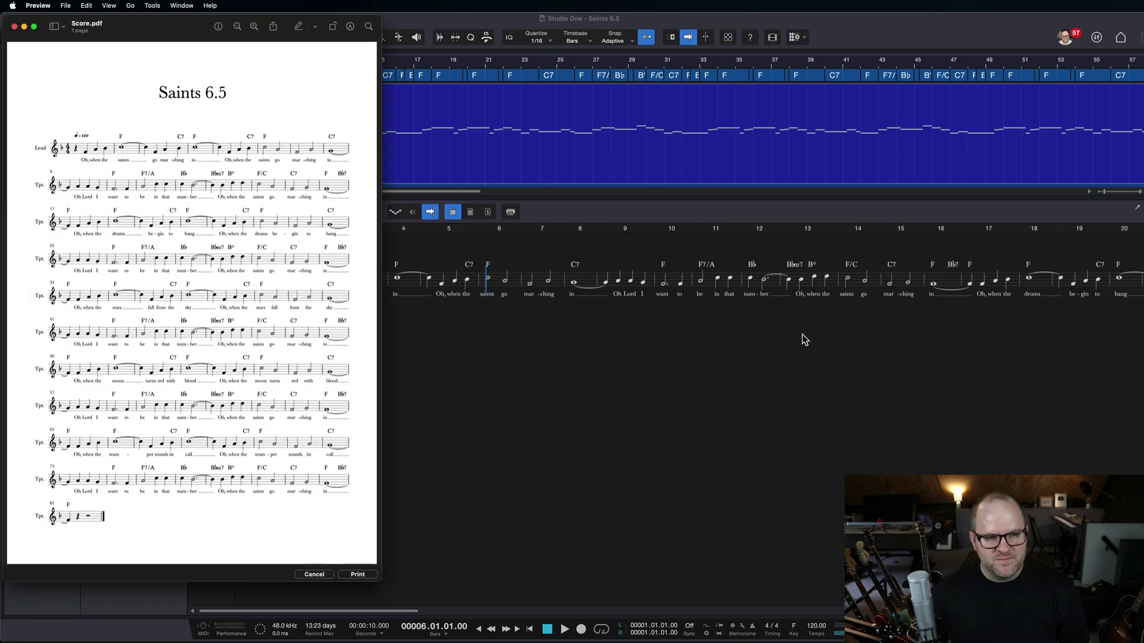
Step: Enlarge the Preview window, examine the lead sheet's melody, chords and lyrics, and quit Preview
drag(380, 581, 846, 590)
scroll(552, 357, up, 5)
scroll(552, 357, up, 5)
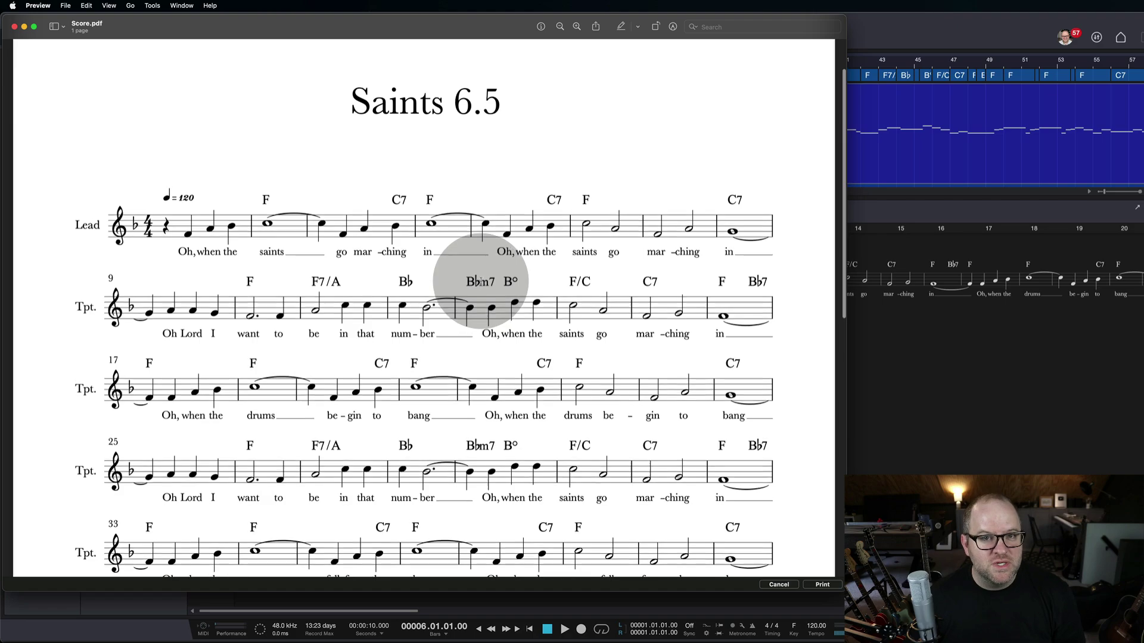
scroll(480, 279, down, 1)
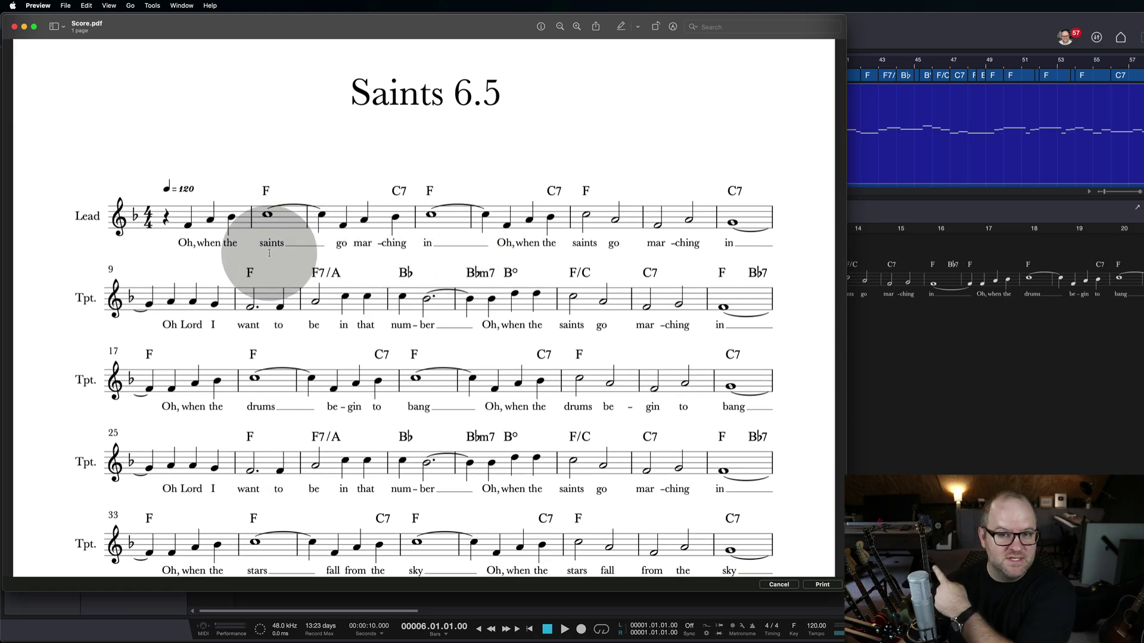
key(super+q)
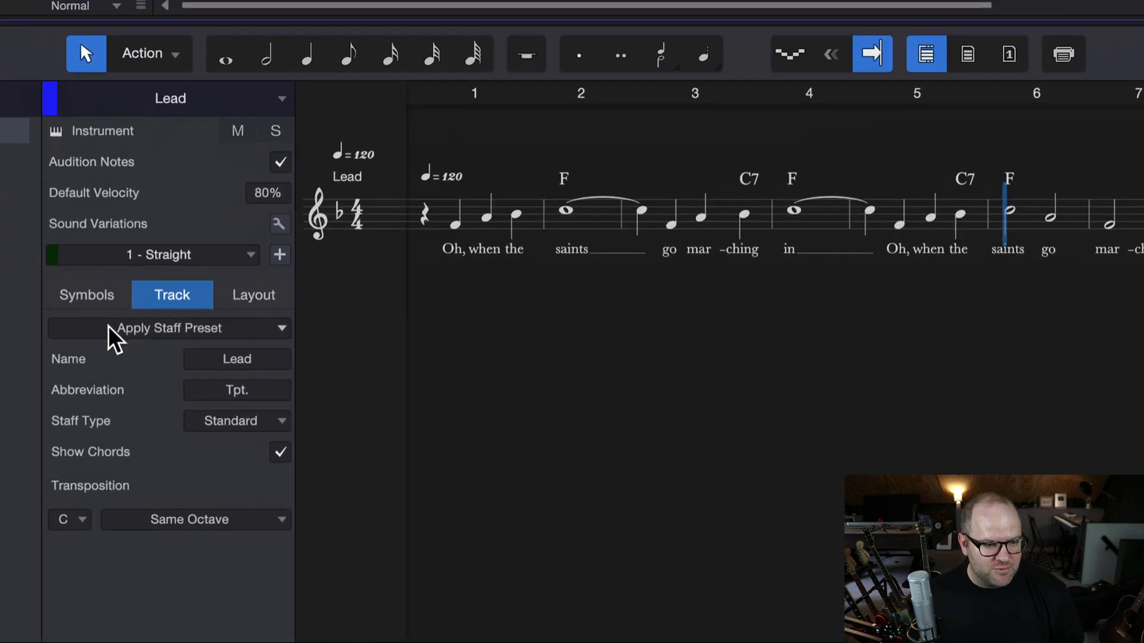
Step: Apply the Trumpet staff preset from the Brass group to the Lead track
click(113, 327)
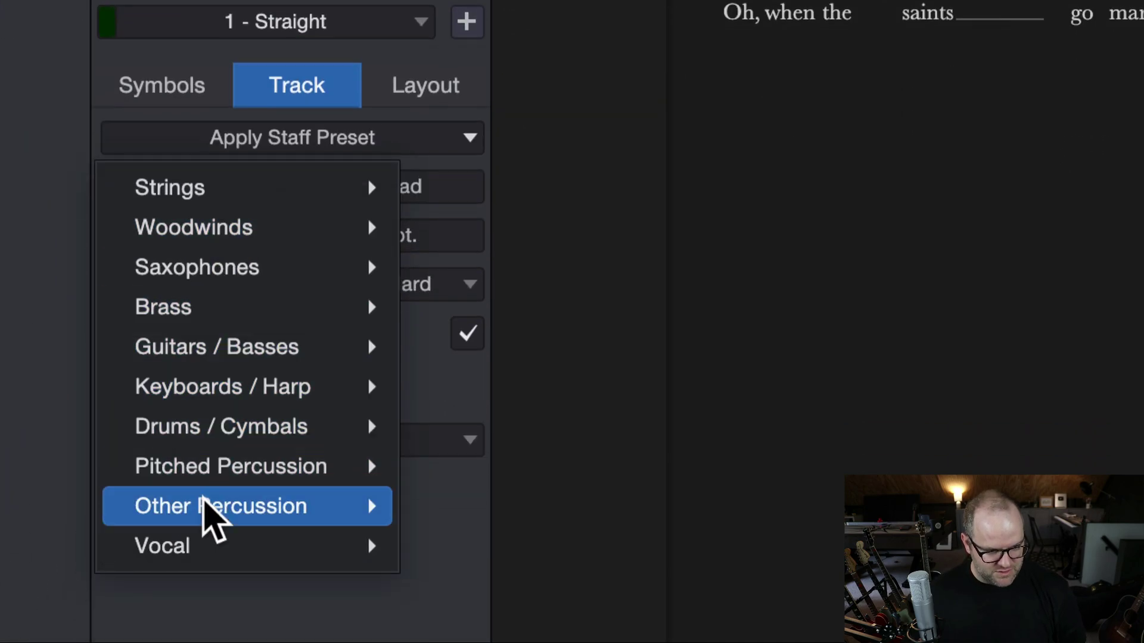
mouse_move(227, 310)
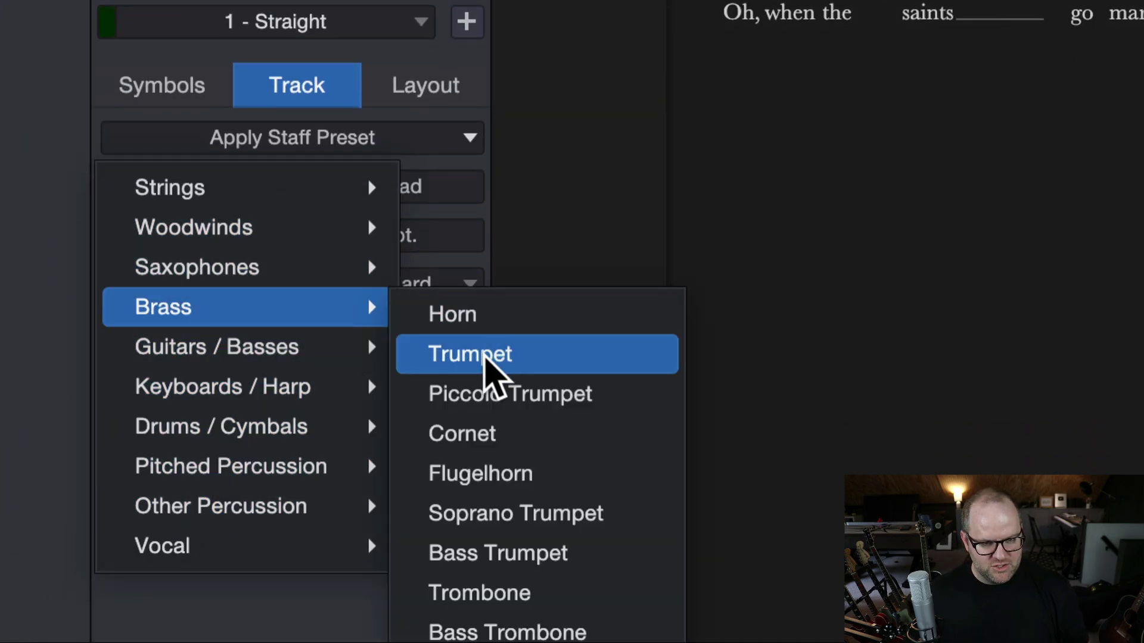
click(485, 357)
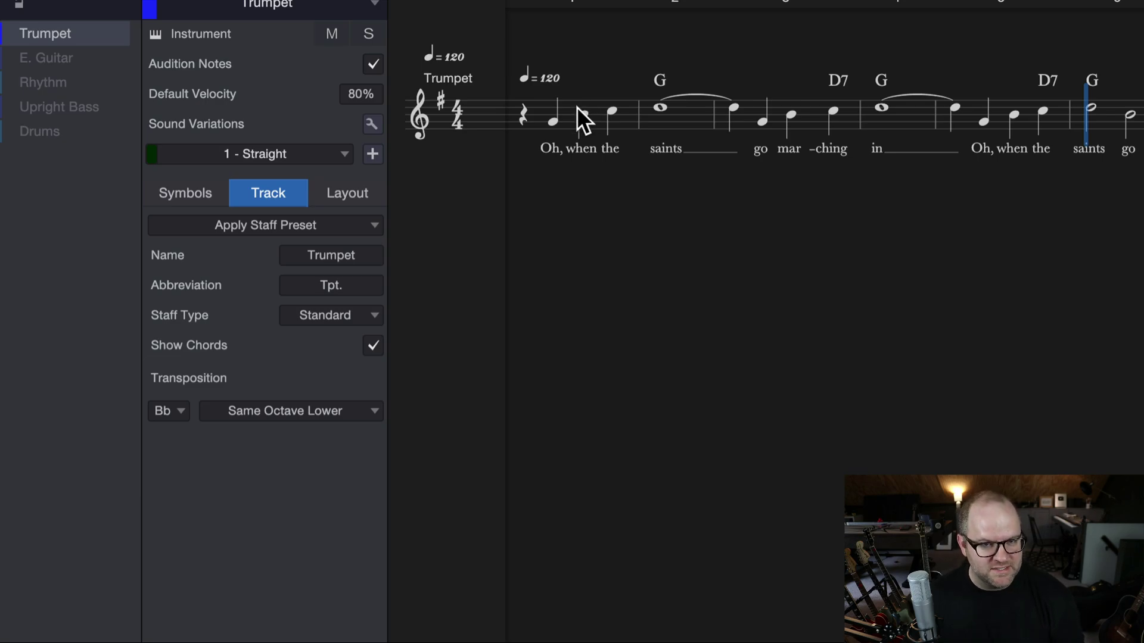
right_click(570, 178)
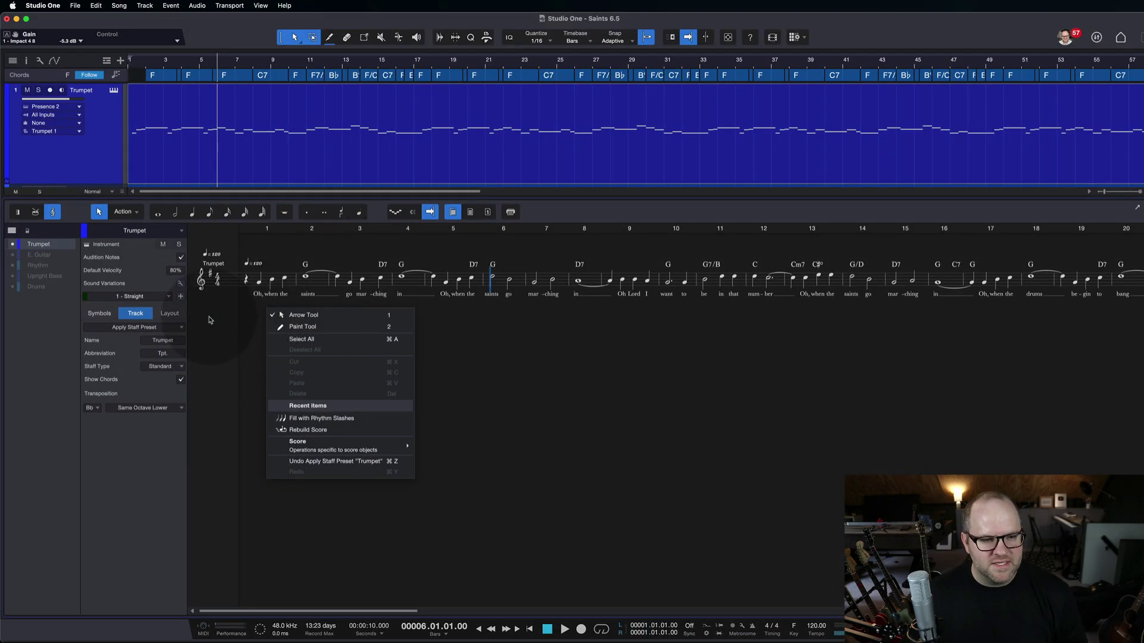
click(450, 211)
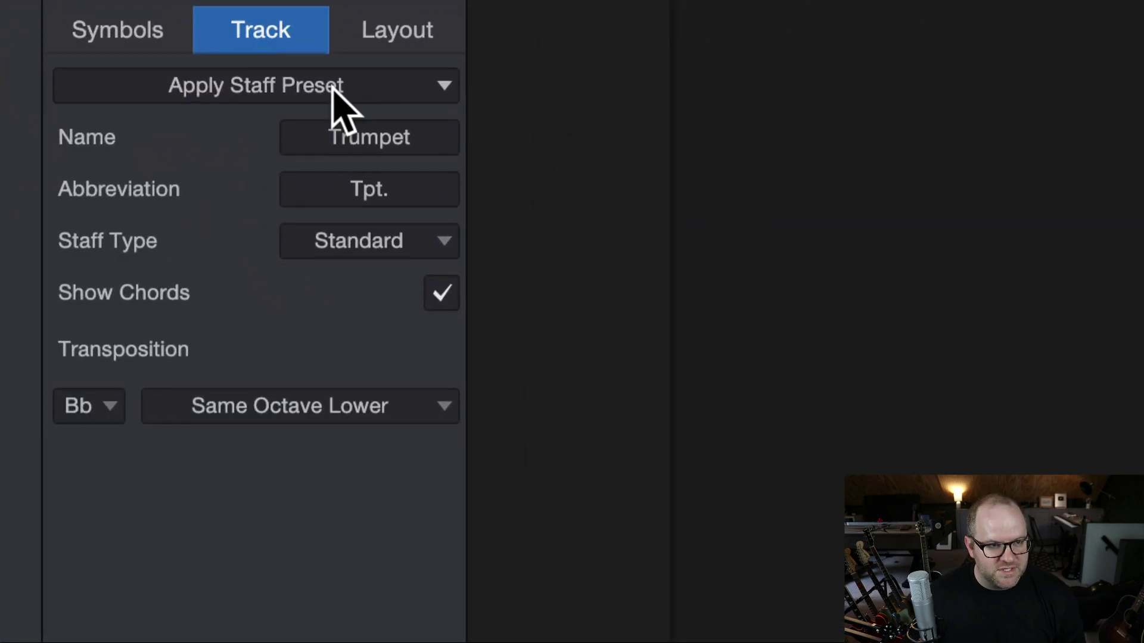
click(109, 396)
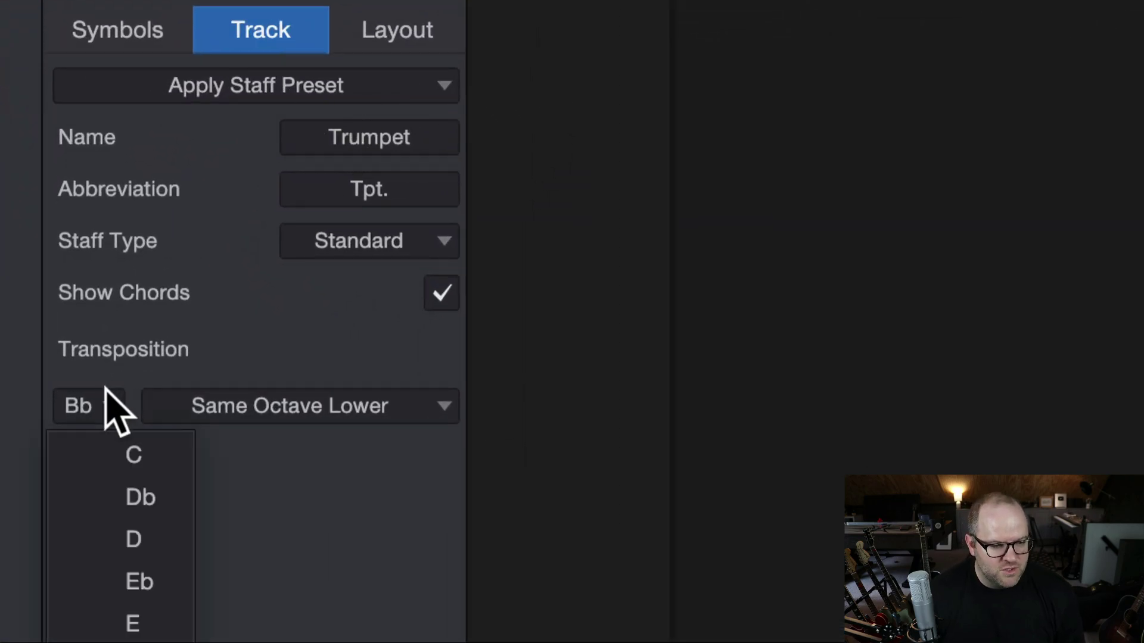
click(124, 370)
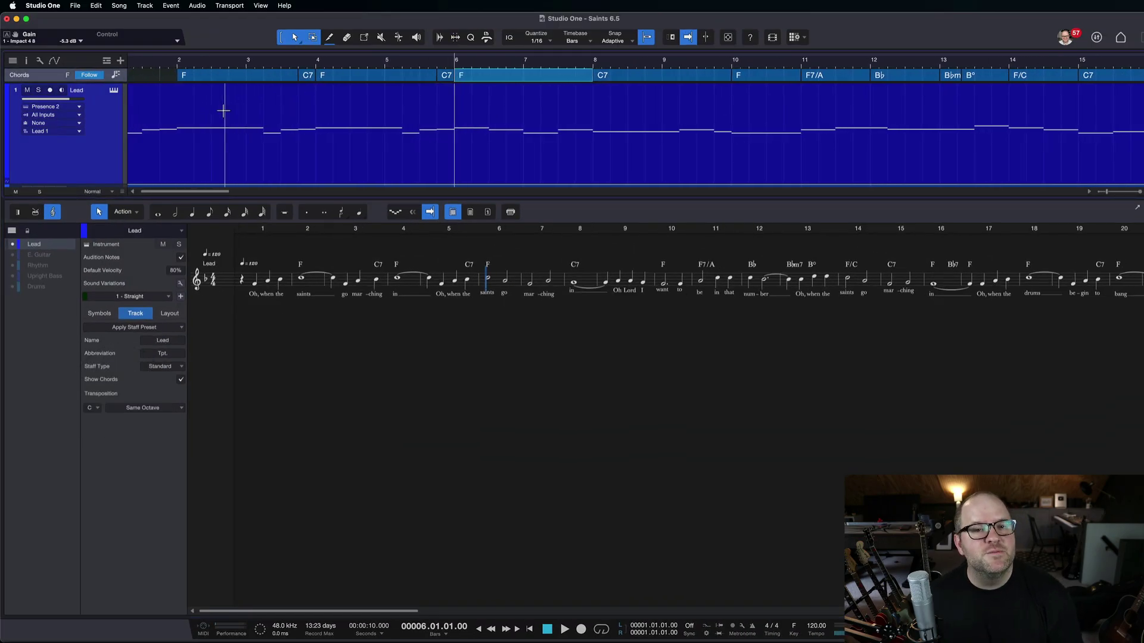
Step: Change the chord starting at bar 4 of the chord track to C, and set it back to F
click(235, 107)
click(351, 75)
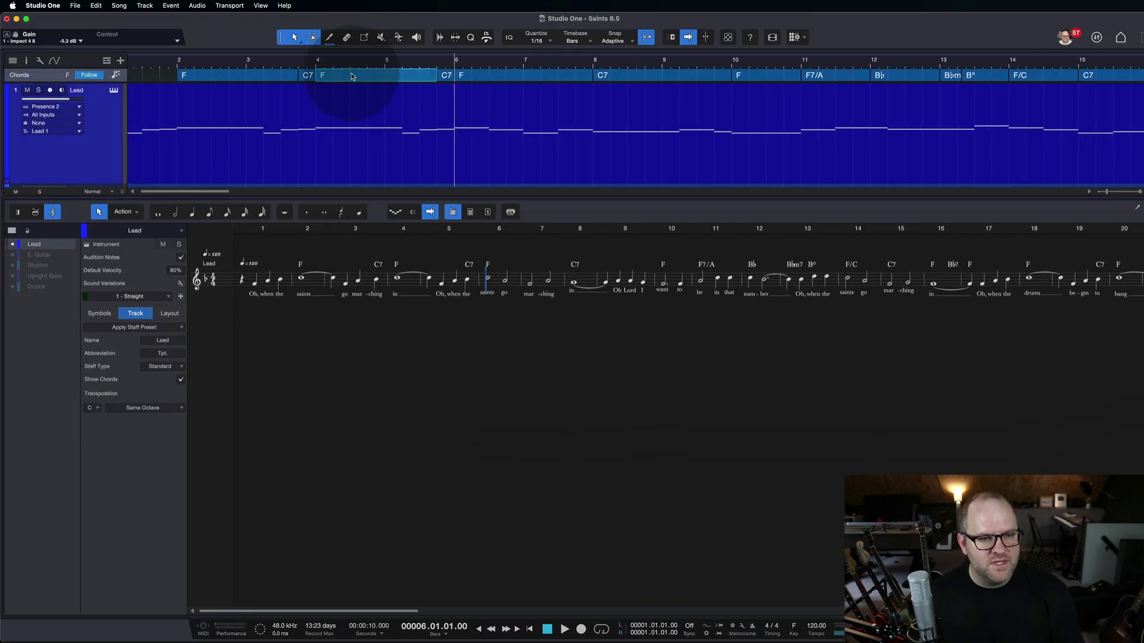
double_click(351, 74)
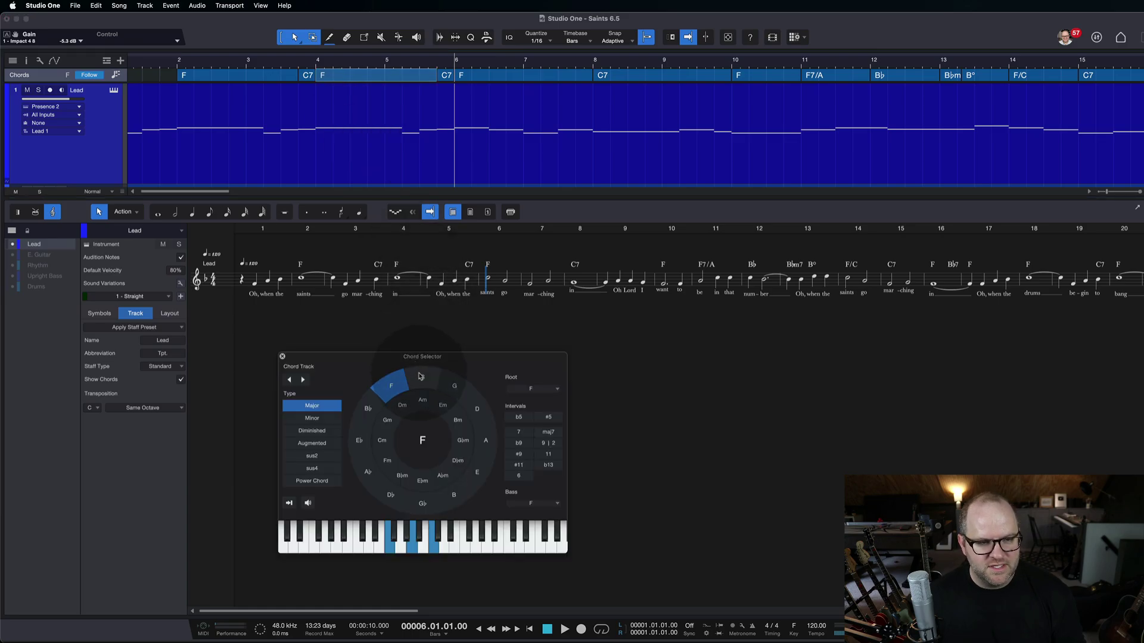
click(421, 377)
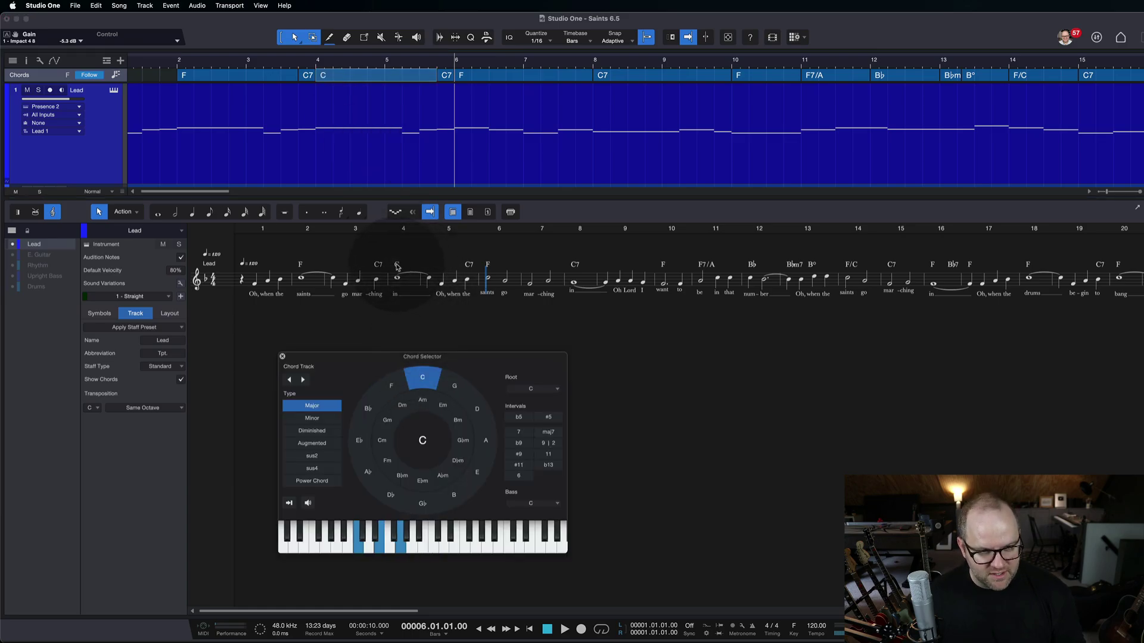
click(396, 385)
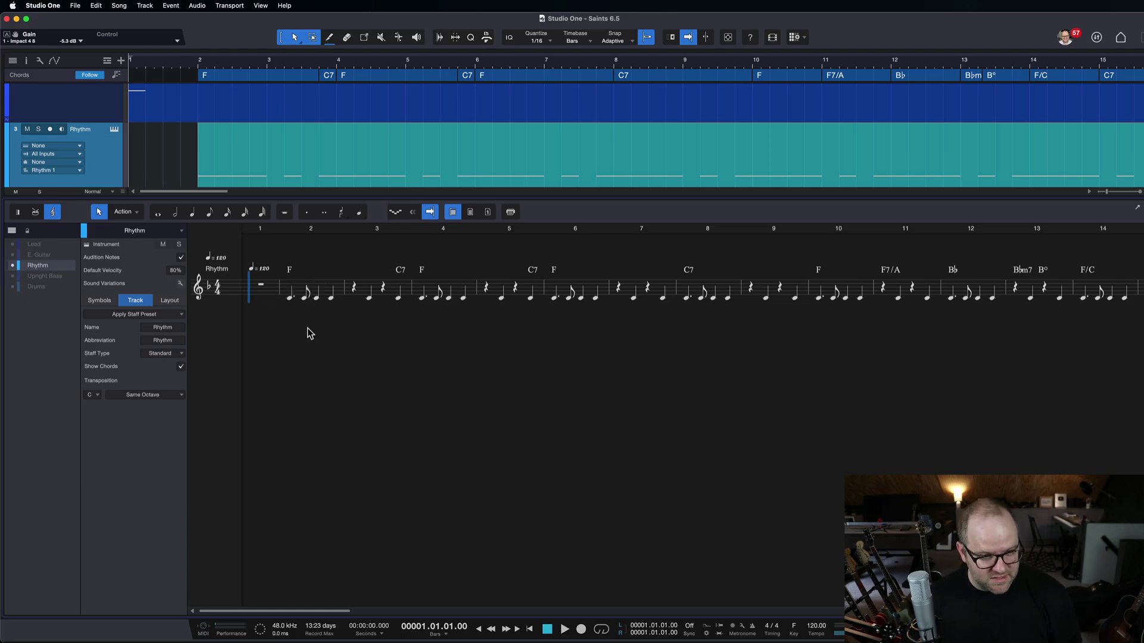
Step: Convert all notes on the Rhythm staff to rhythm slashes and clear the selection
key(super+a)
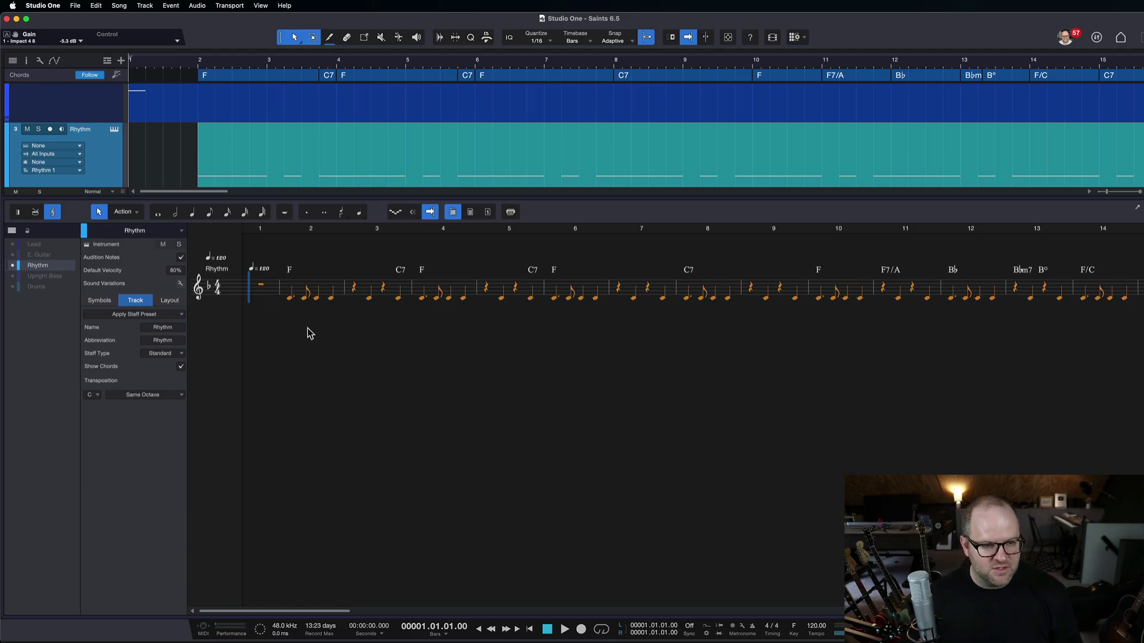
right_click(304, 309)
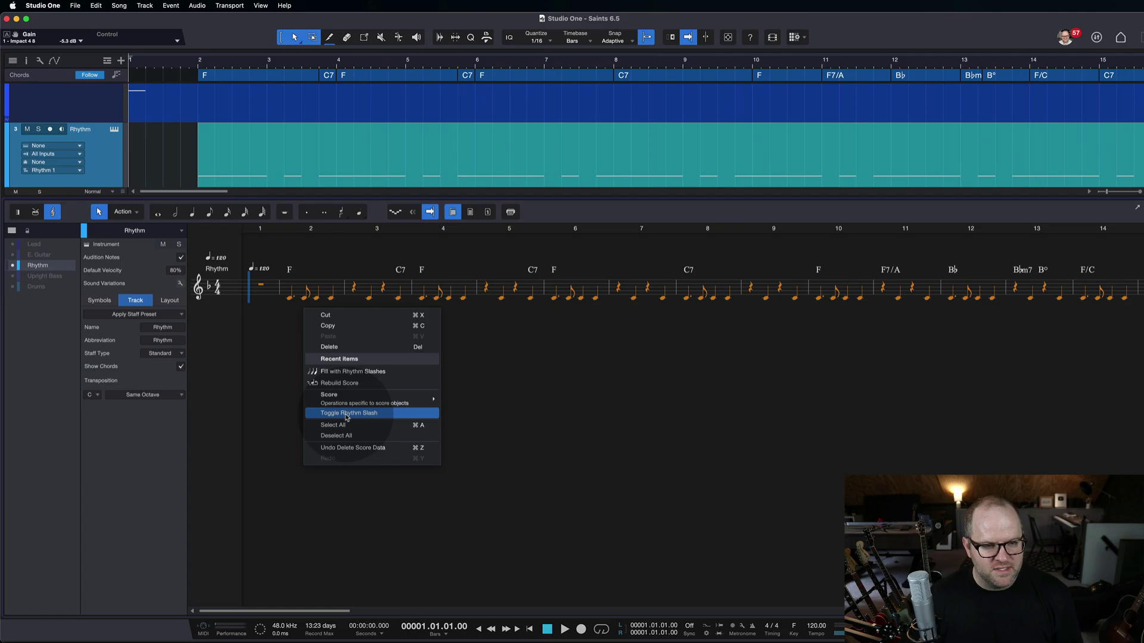
click(347, 418)
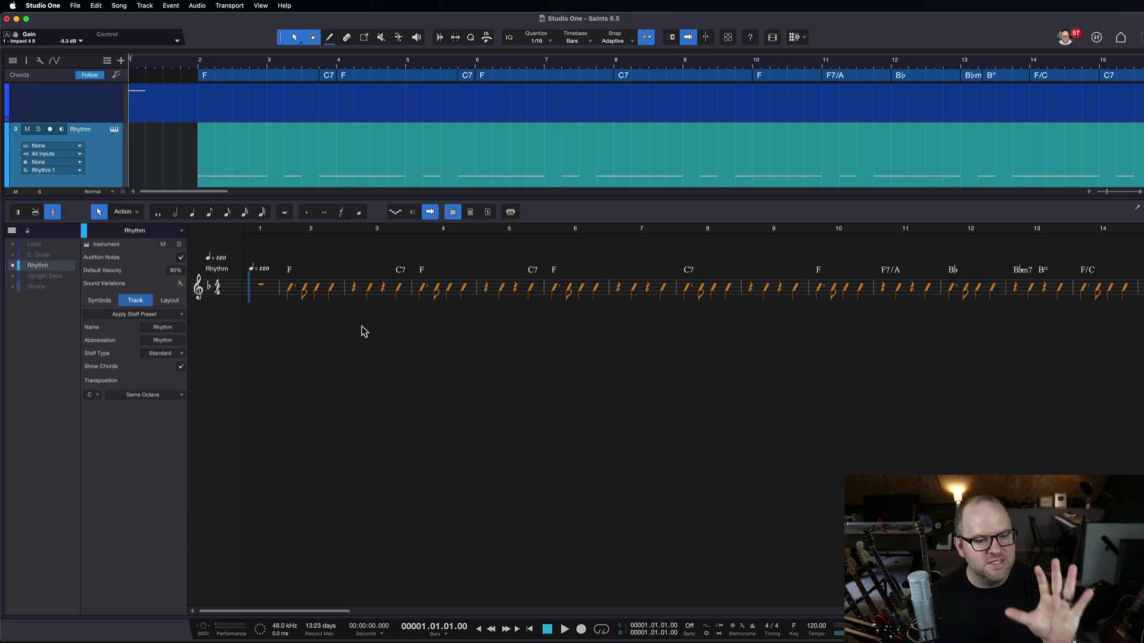
key(Escape)
click(471, 189)
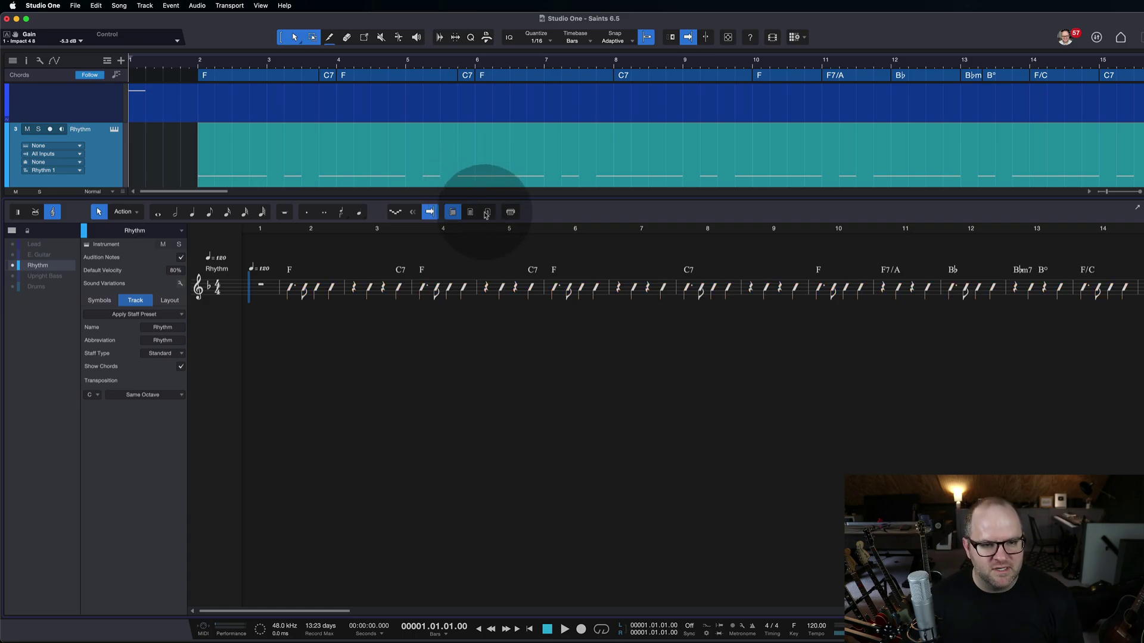
Step: Print the Rhythm score as a PDF opened in Preview and examine its slash notation
click(511, 212)
click(798, 329)
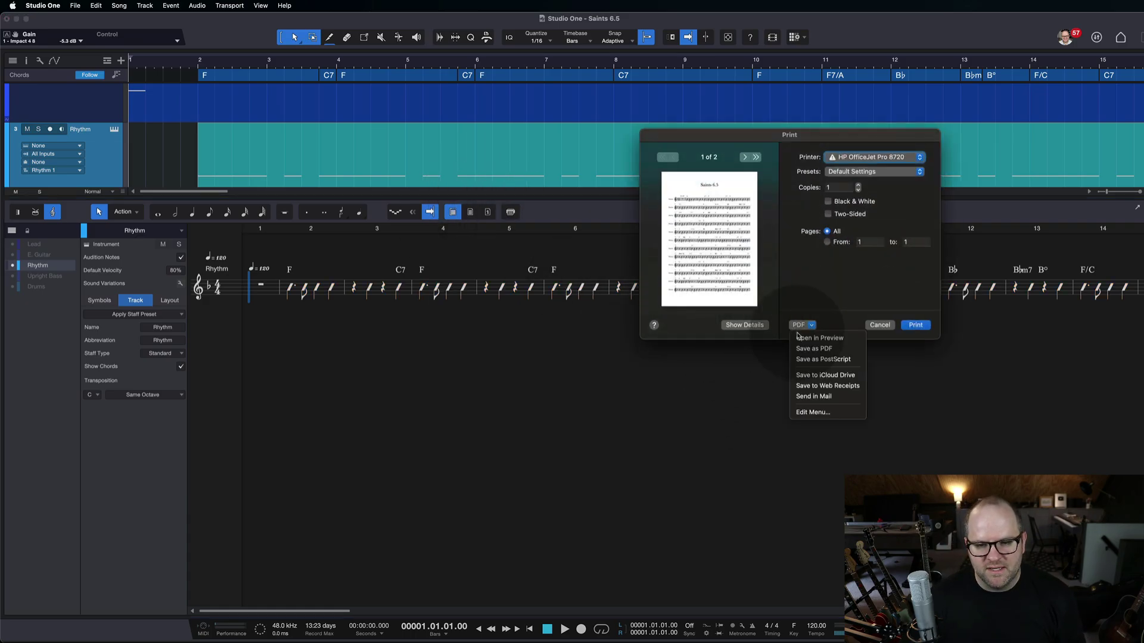
click(818, 334)
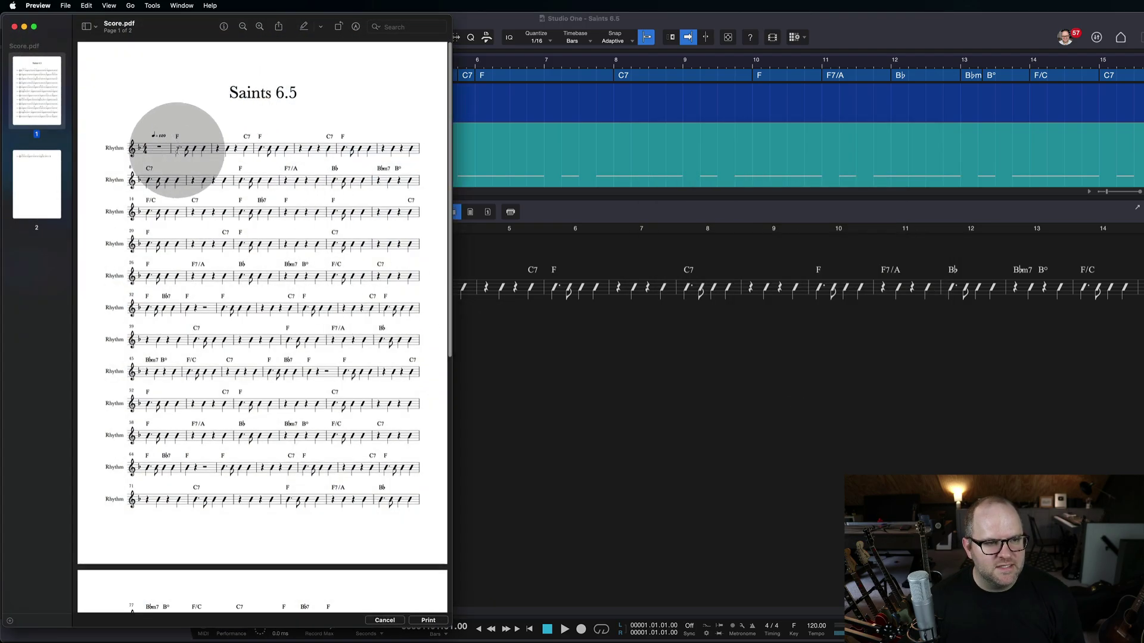
scroll(179, 153, up, 5)
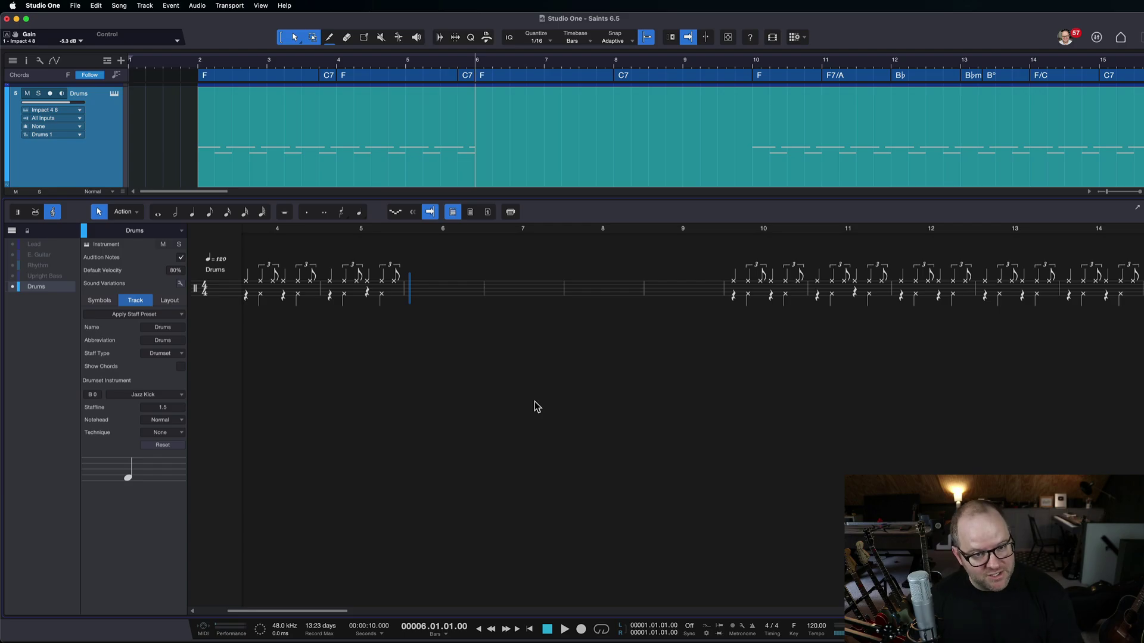
Step: Fill the empty bars 6 through 9 of the Drums staff with rhythm slashes
click(497, 357)
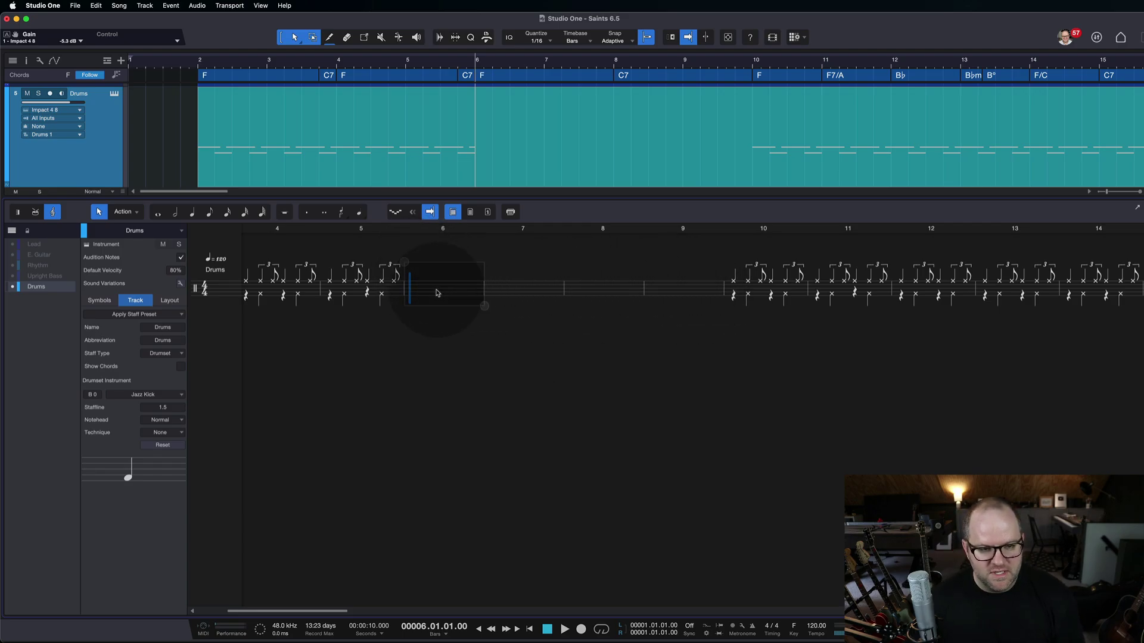
drag(483, 307, 723, 314)
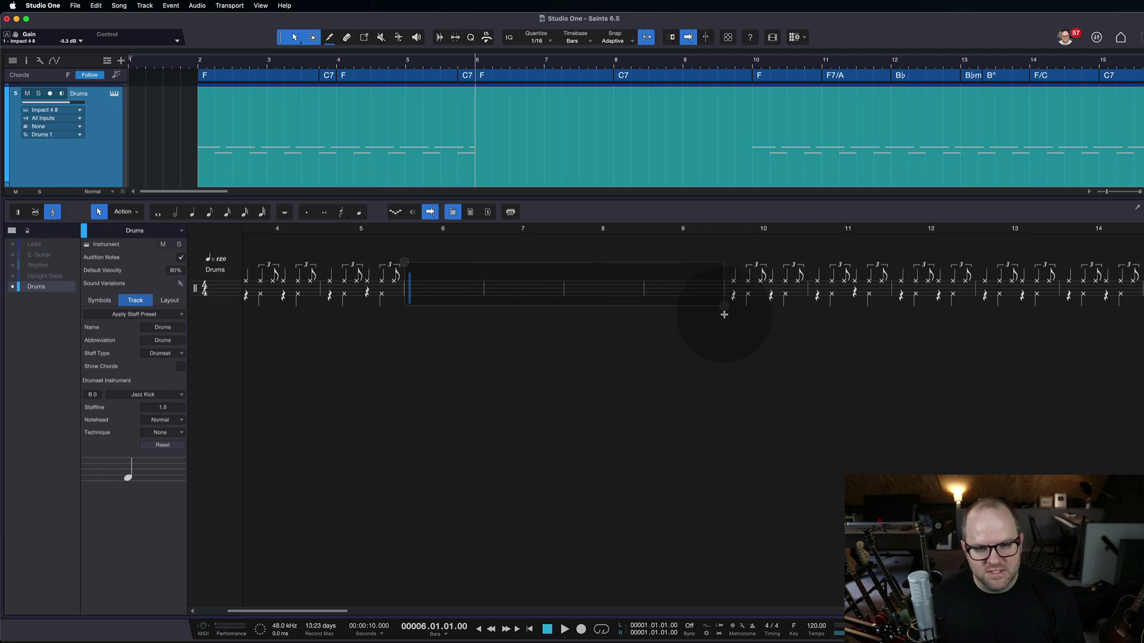
right_click(516, 298)
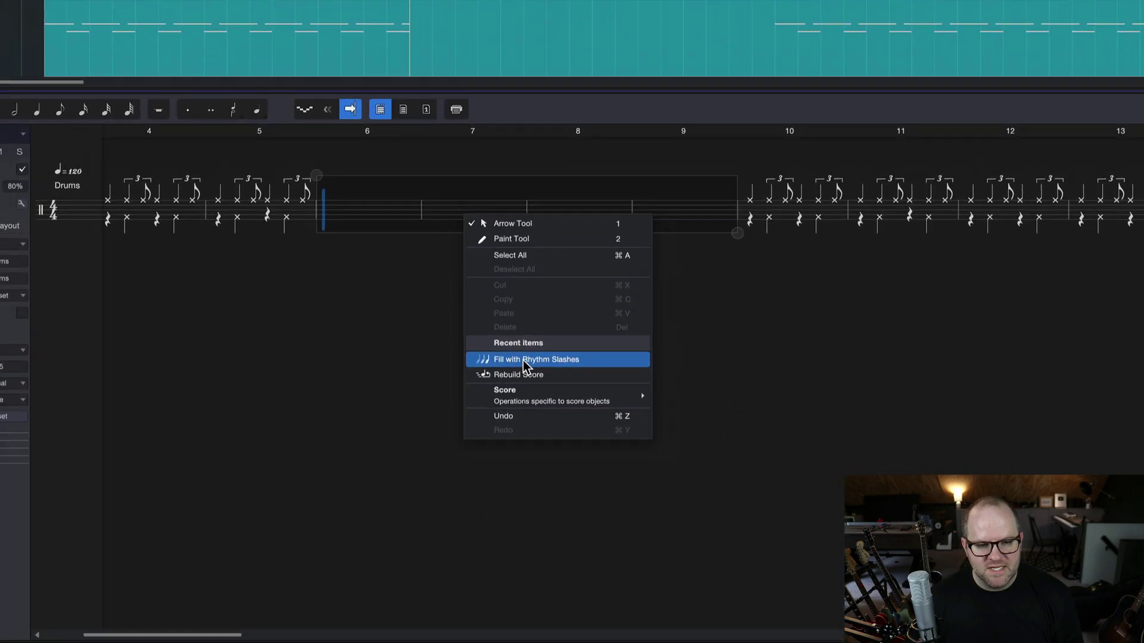
click(523, 357)
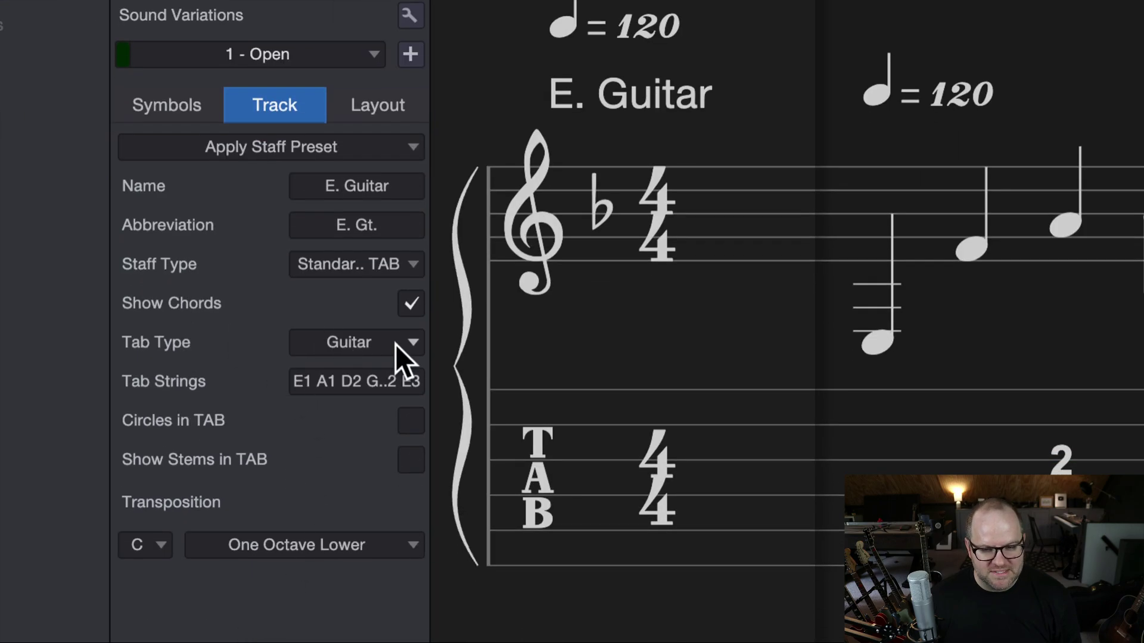
Step: Set the E. Guitar staff's tab type to Guitar, drop D
click(383, 344)
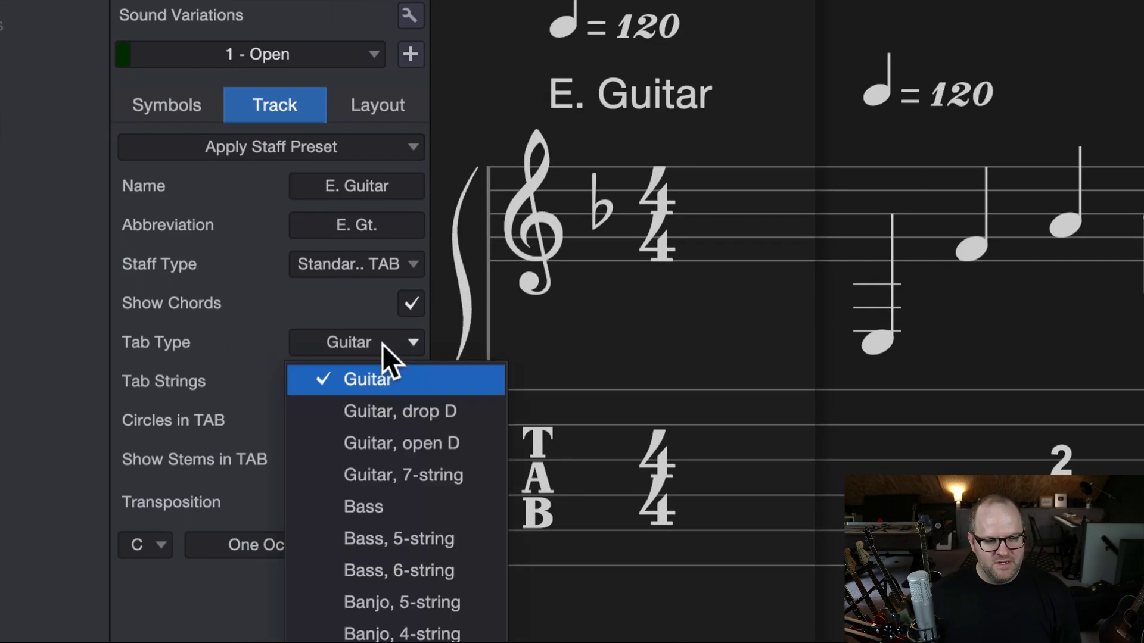
click(410, 403)
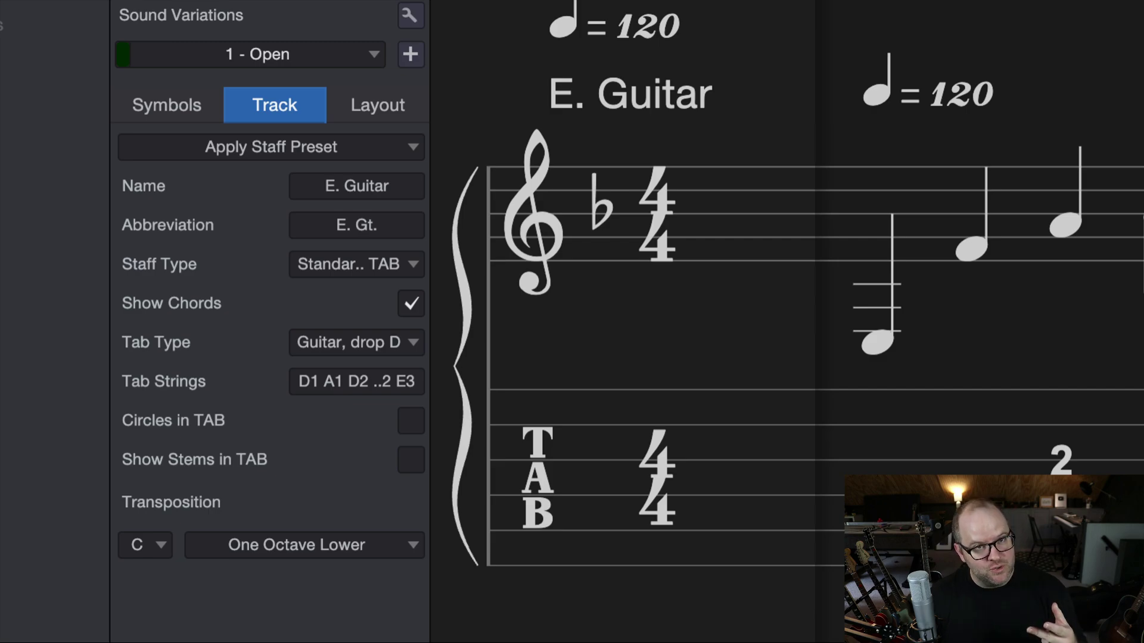
Step: Try the Guitar, open D and Guitar, 7-string tab types on the E. Guitar staff and review the remaining tab types
click(380, 341)
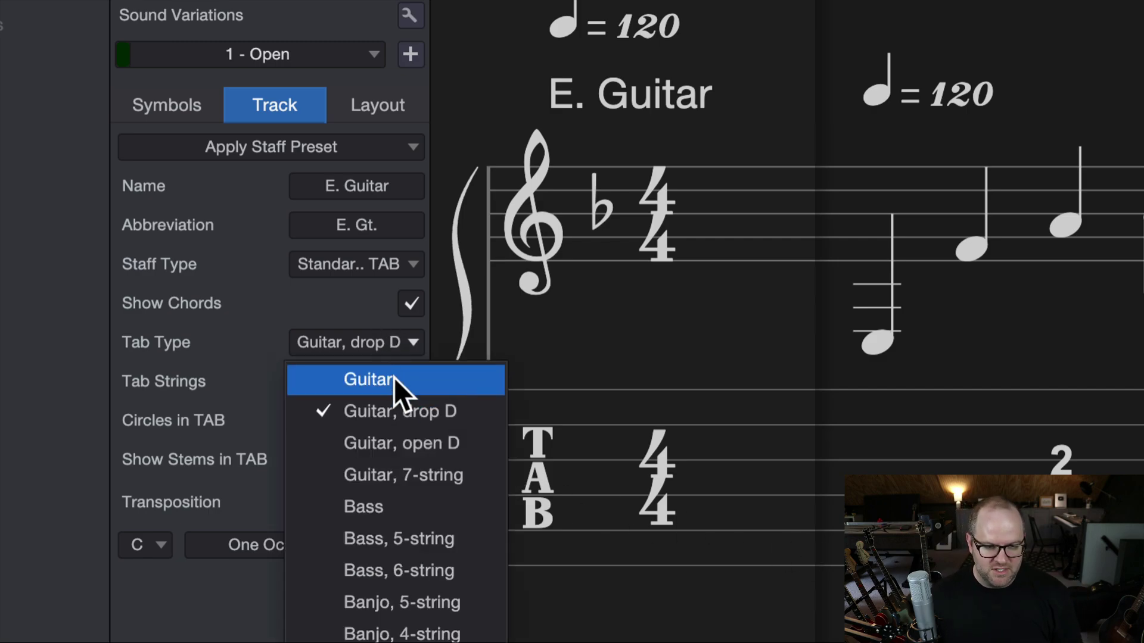
click(400, 443)
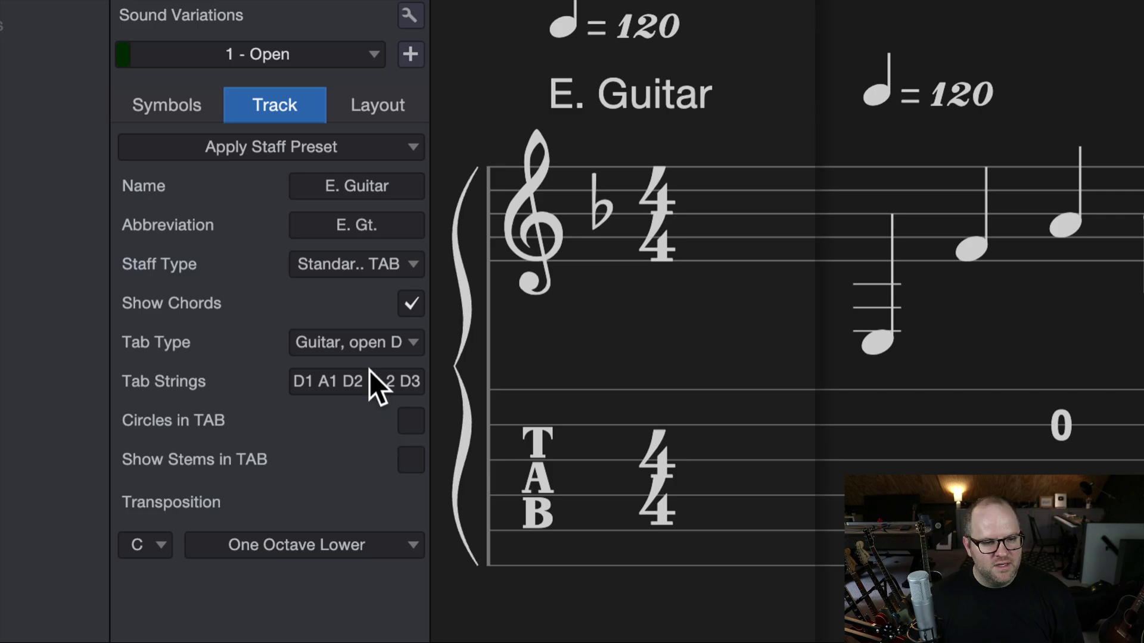
click(385, 344)
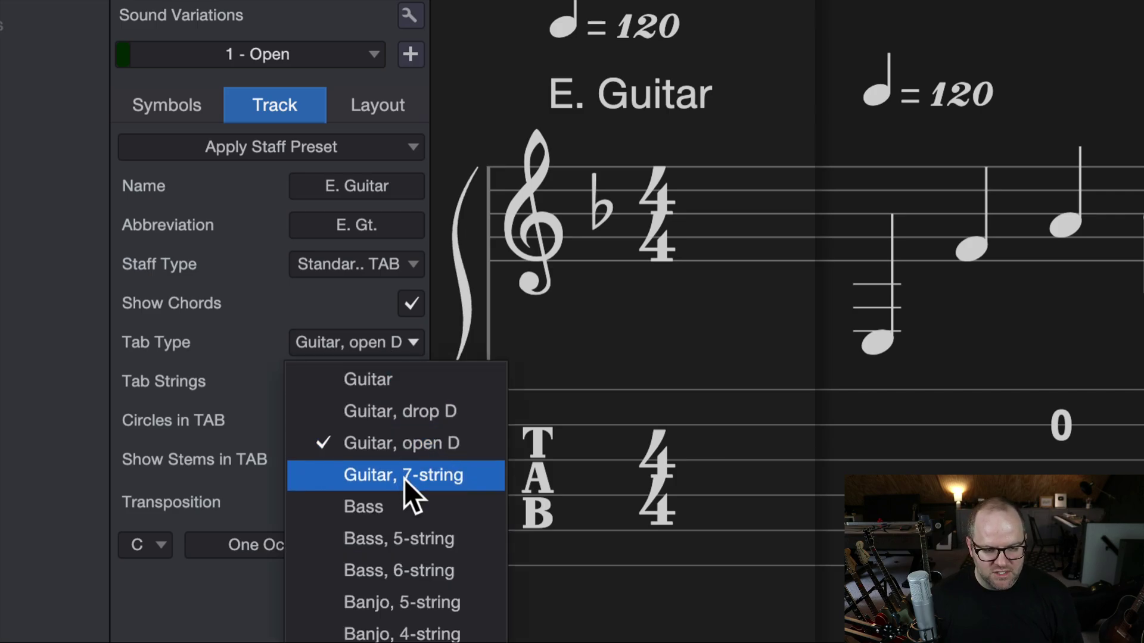
click(404, 477)
click(387, 343)
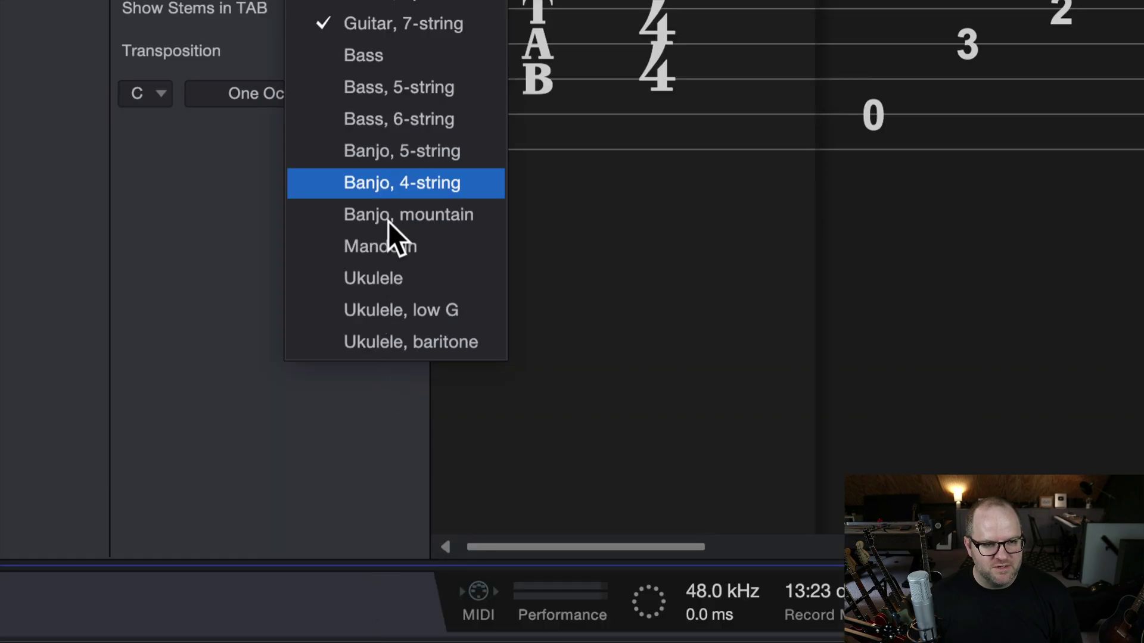
click(380, 172)
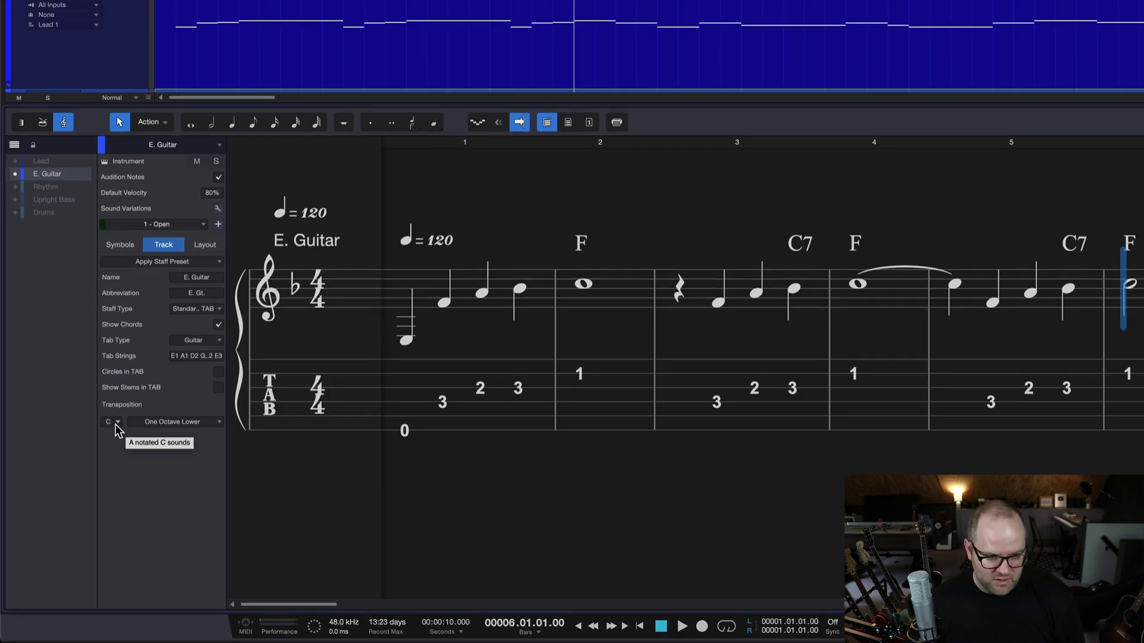
click(115, 423)
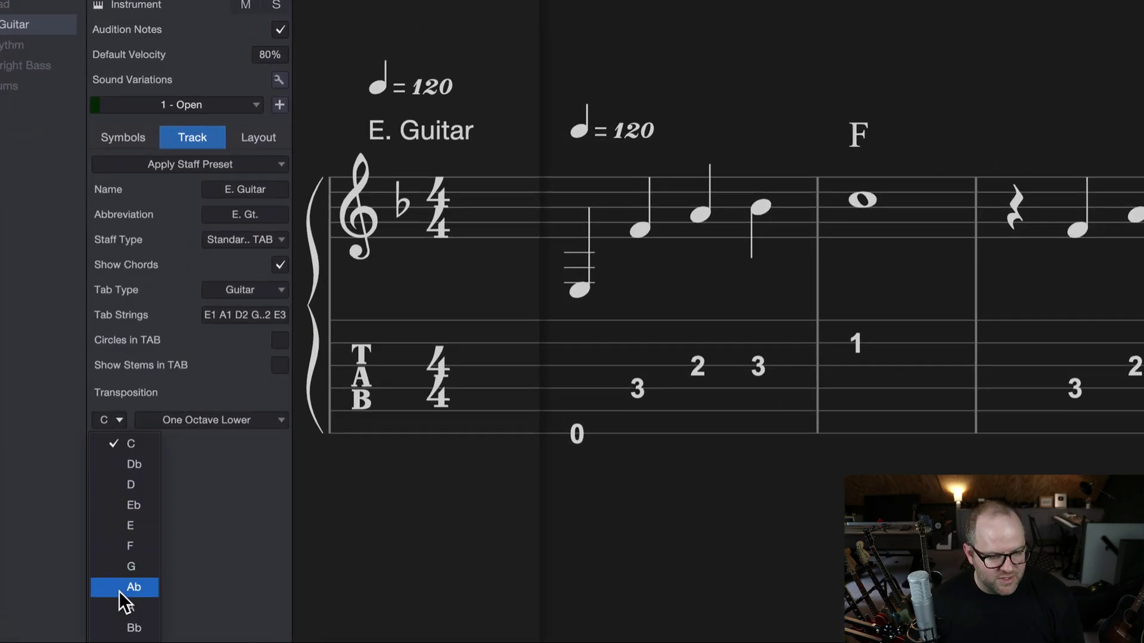
click(238, 501)
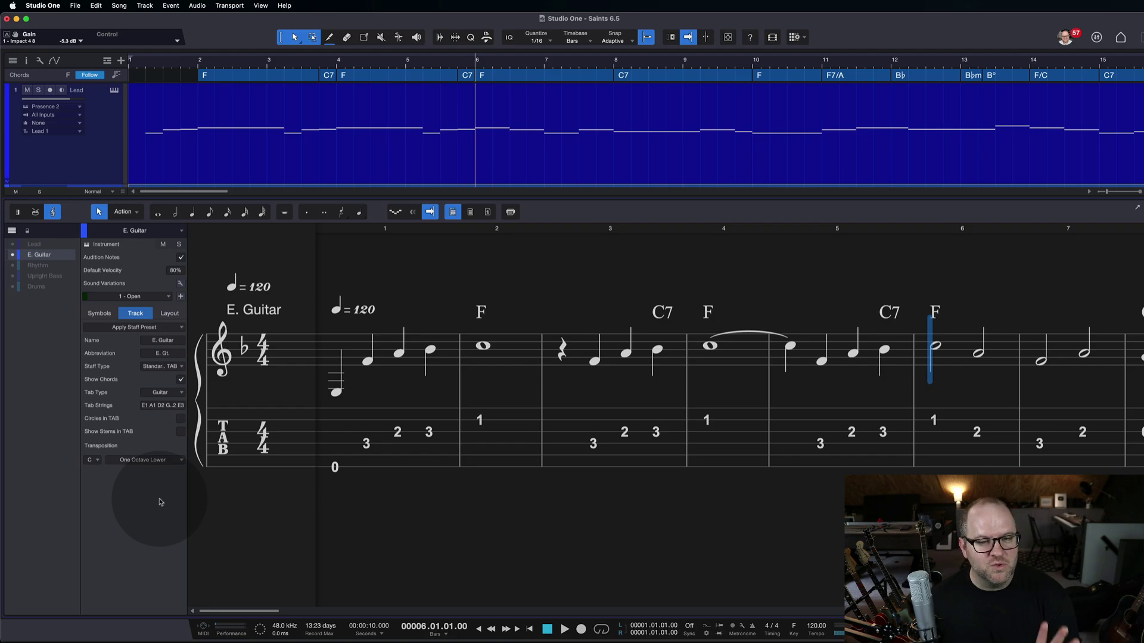
key(Left)
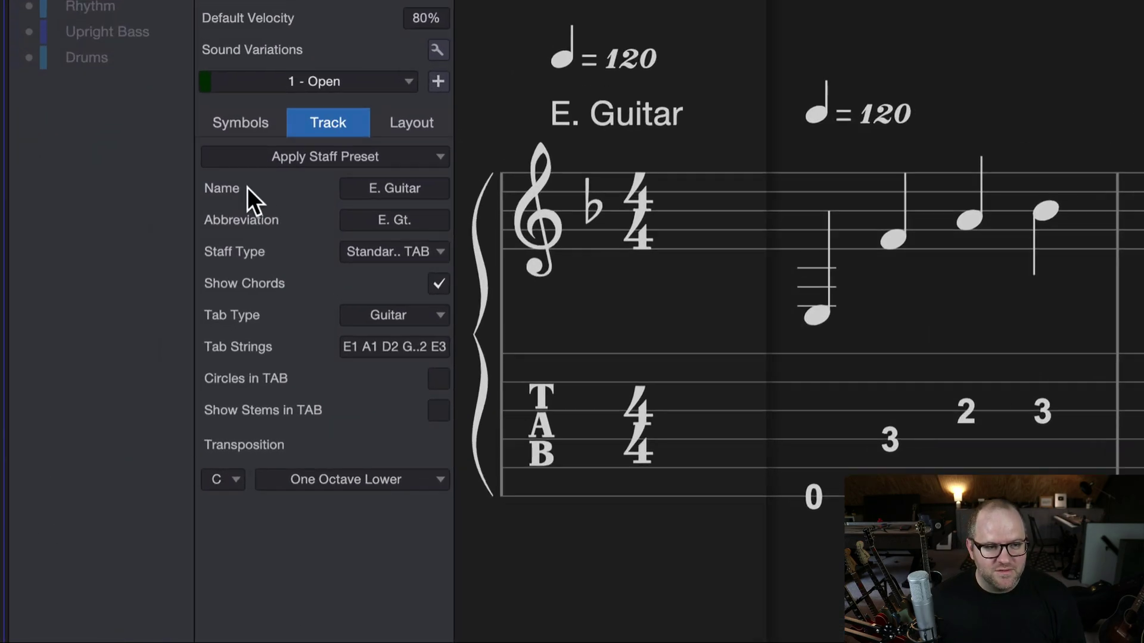
Step: Add a Full bend to the whole note in bar 2 of the E. Guitar staff and return to its track settings
click(227, 120)
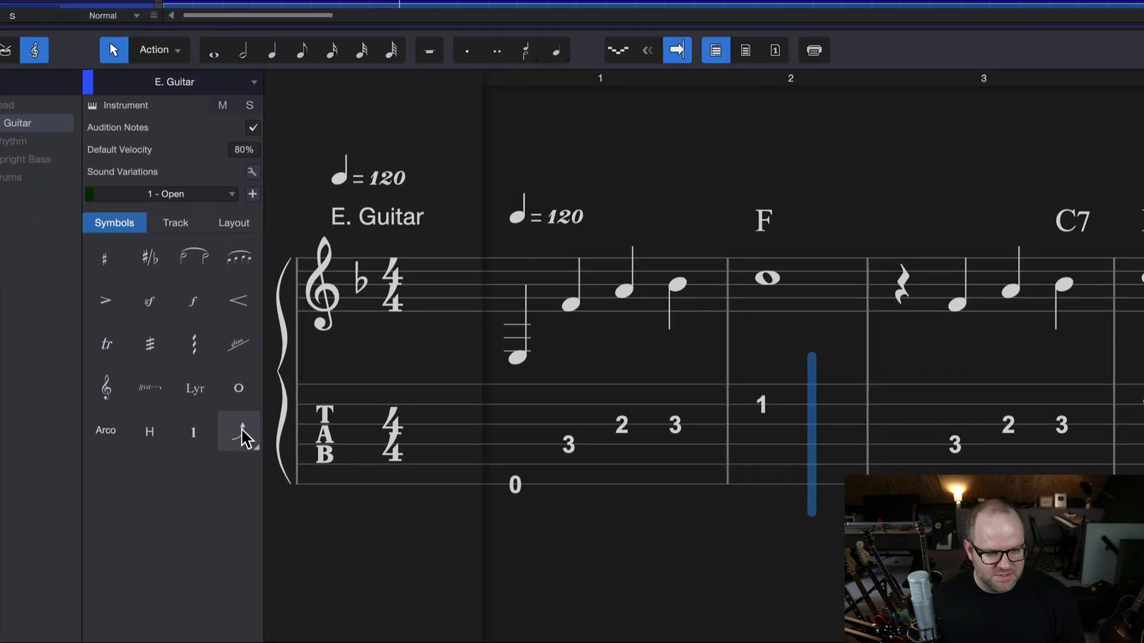
mouse_move(241, 440)
mouse_down()
mouse_move(327, 46)
mouse_move(307, 42)
mouse_move(352, 43)
mouse_move(332, 38)
mouse_move(299, 92)
mouse_move(332, 67)
mouse_move(328, 178)
mouse_move(302, 235)
mouse_move(306, 206)
mouse_move(296, 226)
mouse_move(297, 293)
mouse_move(209, 508)
mouse_up()
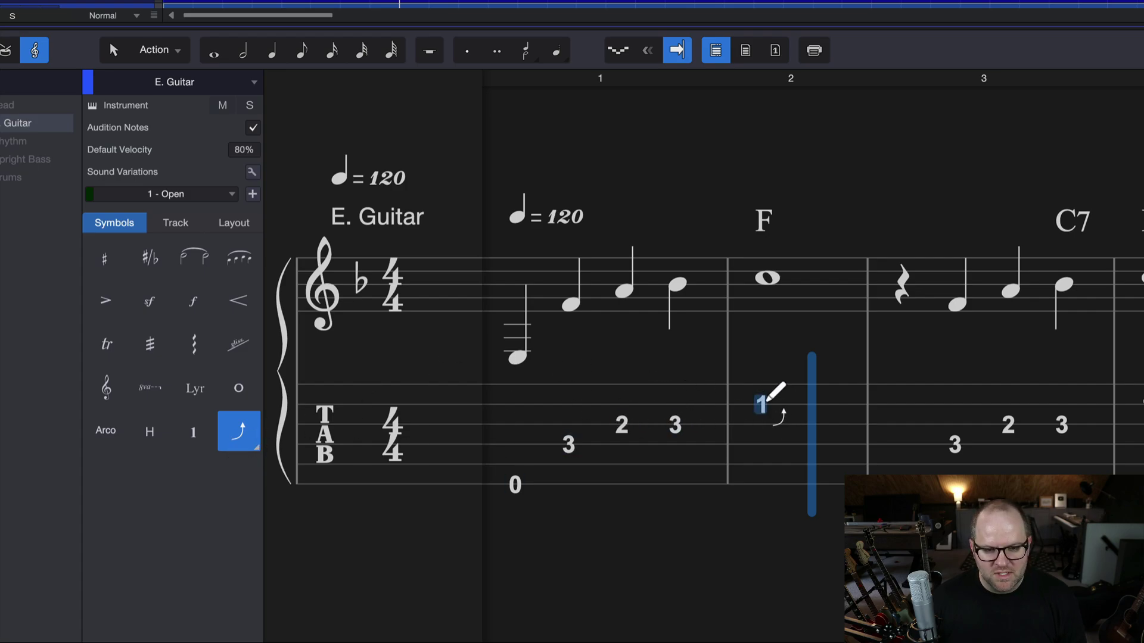
click(761, 403)
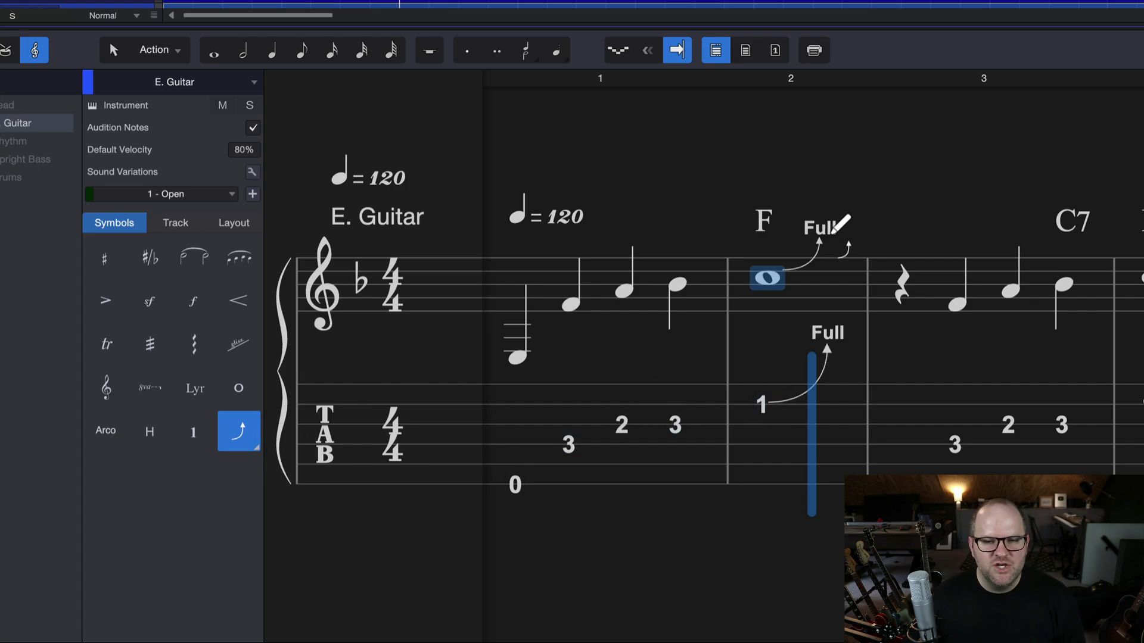
click(167, 226)
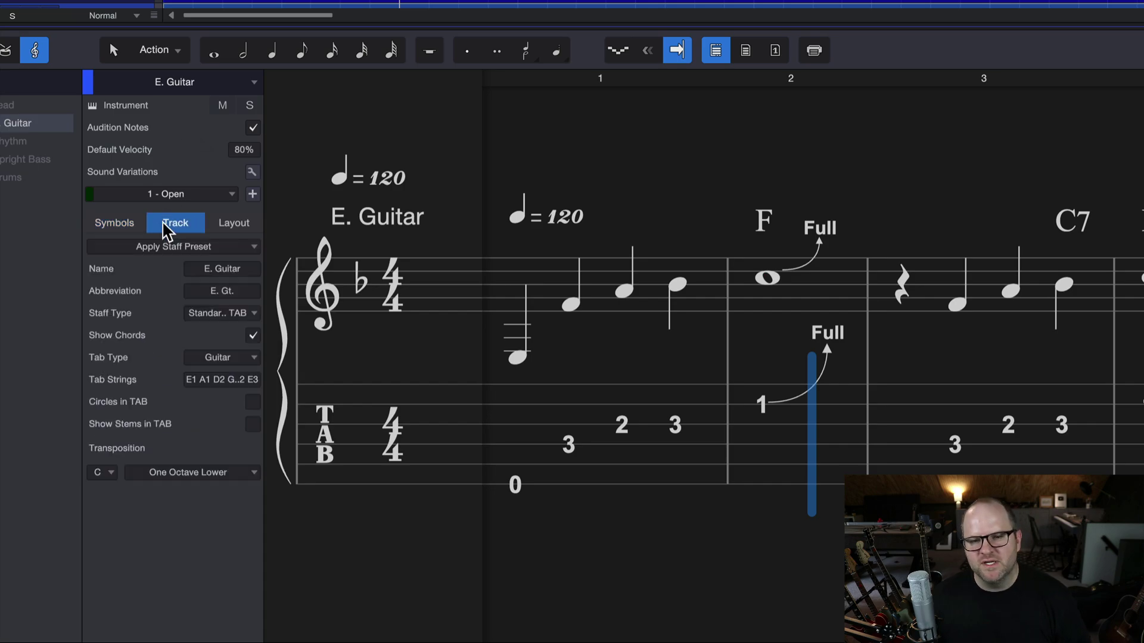